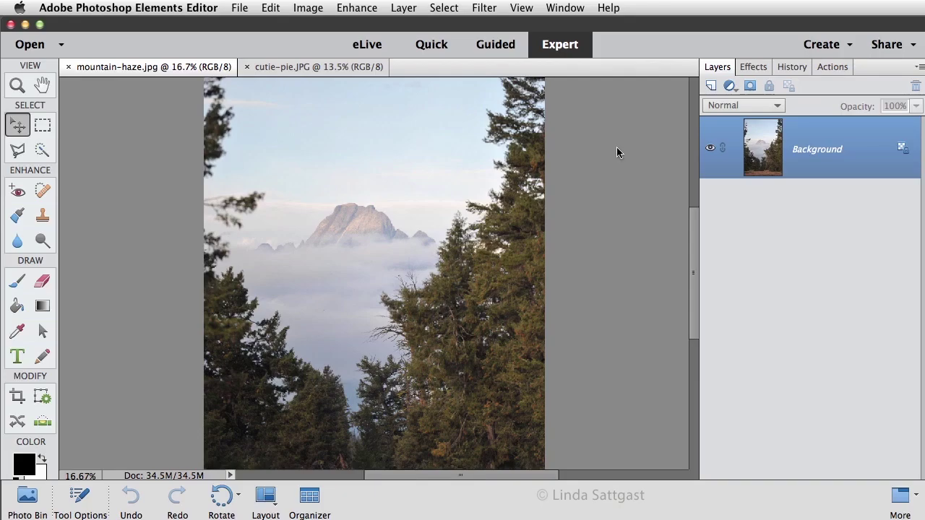
Apply Haze Removal to the mountain photo with Haze Reduction slightly lowered, checking before and after
{"action": "left_click", "coordinate": [368, 8]}
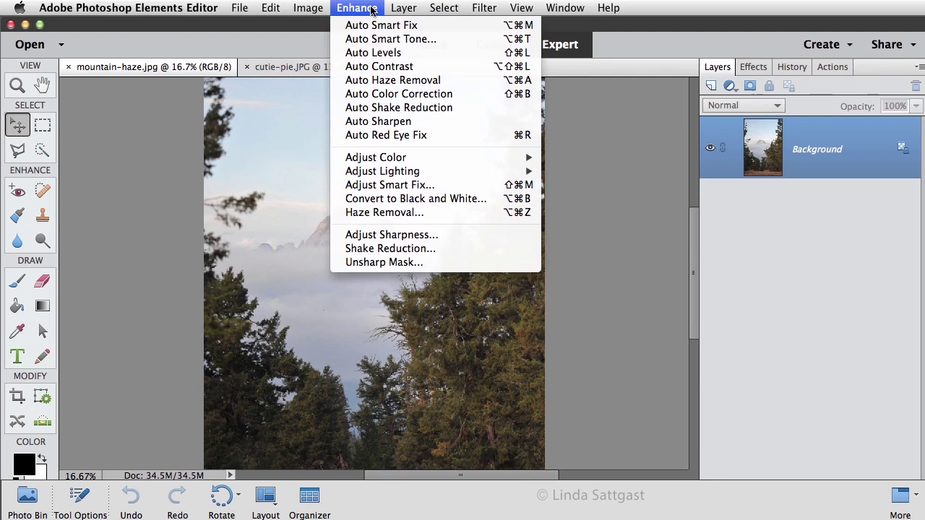
{"action": "left_click", "coordinate": [382, 212]}
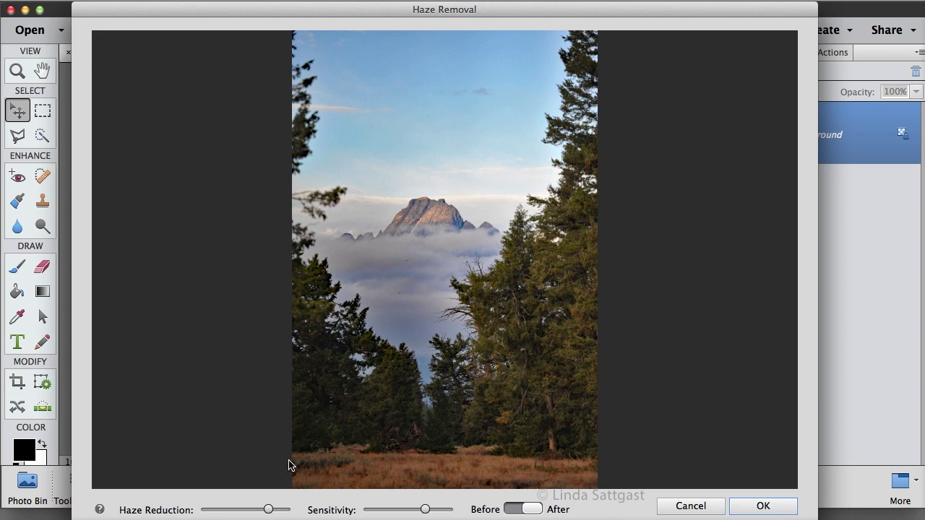
{"action": "left_click_drag", "start_coordinate": [267, 509], "coordinate": [243, 509]}
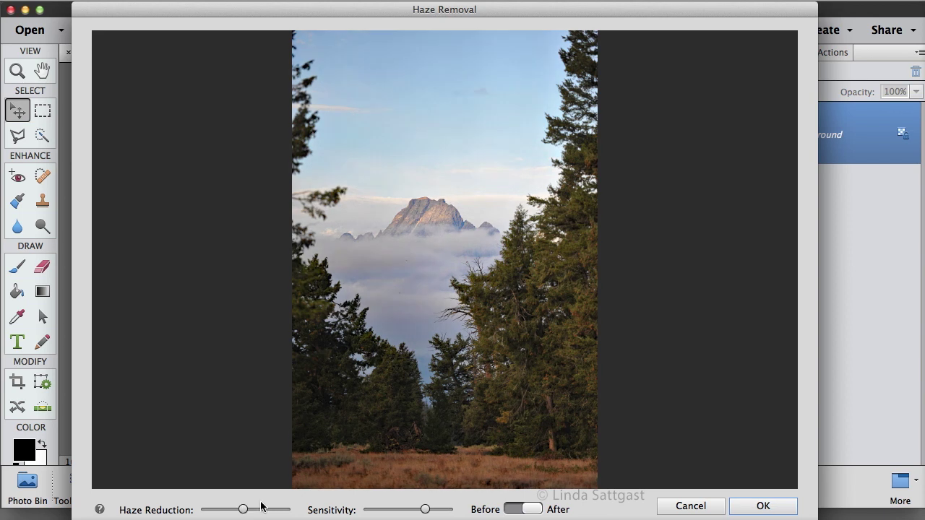
{"action": "left_click", "coordinate": [509, 511]}
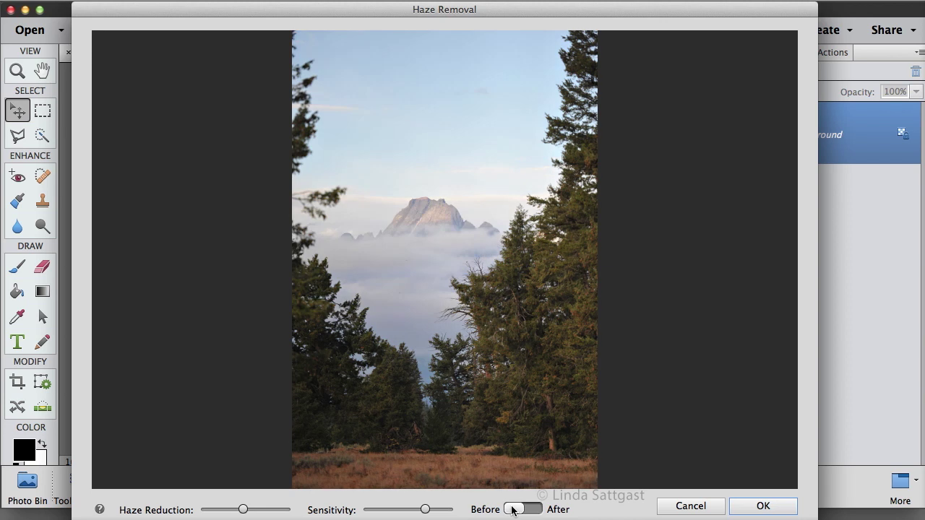
{"action": "left_click", "coordinate": [511, 511]}
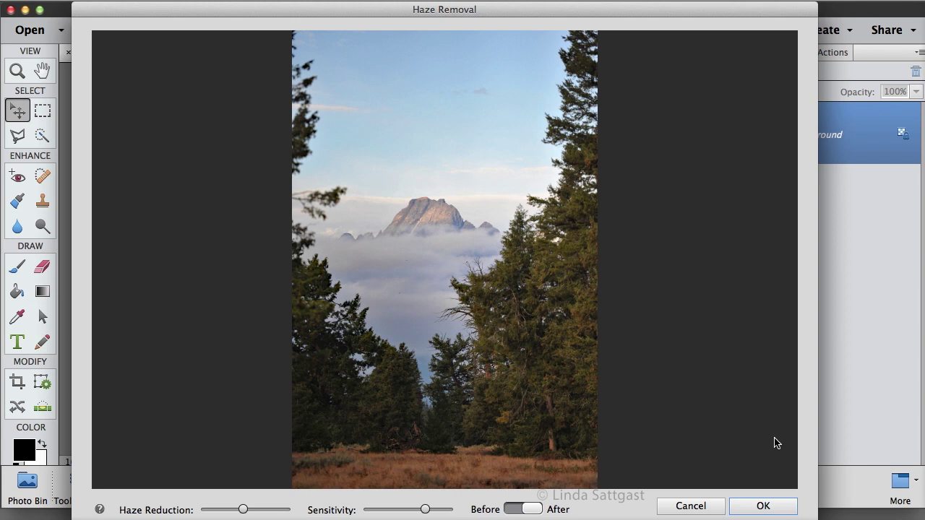
{"action": "left_click", "coordinate": [767, 509]}
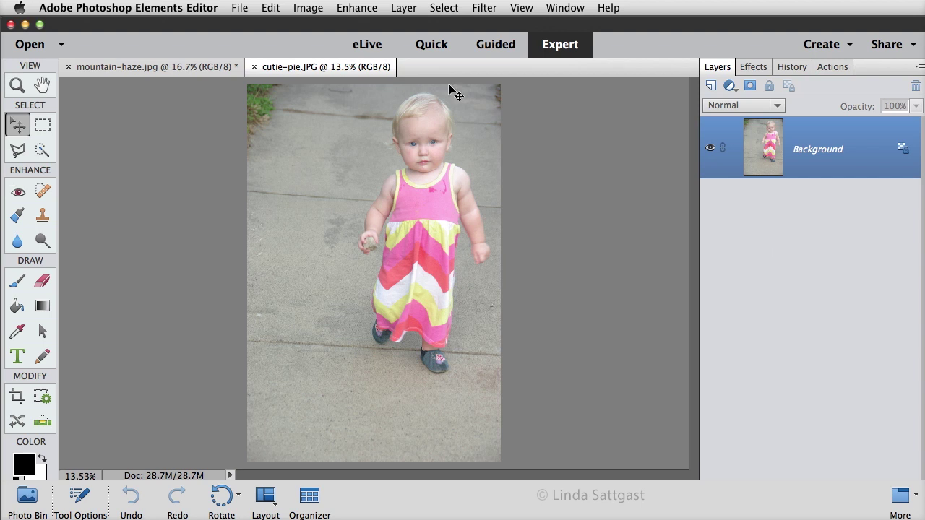
Apply Haze Removal to the toddler photo with a lowered Haze Reduction setting
{"action": "left_click", "coordinate": [363, 8]}
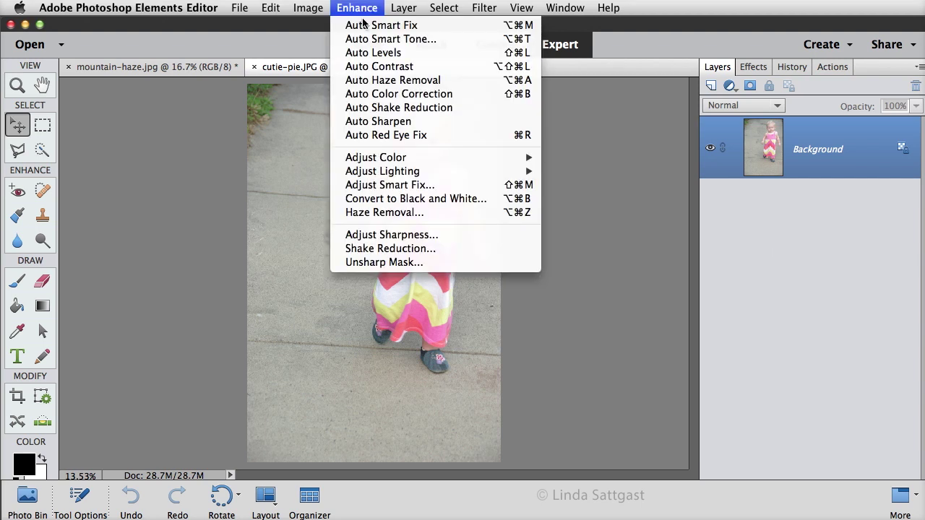
{"action": "left_click", "coordinate": [369, 212]}
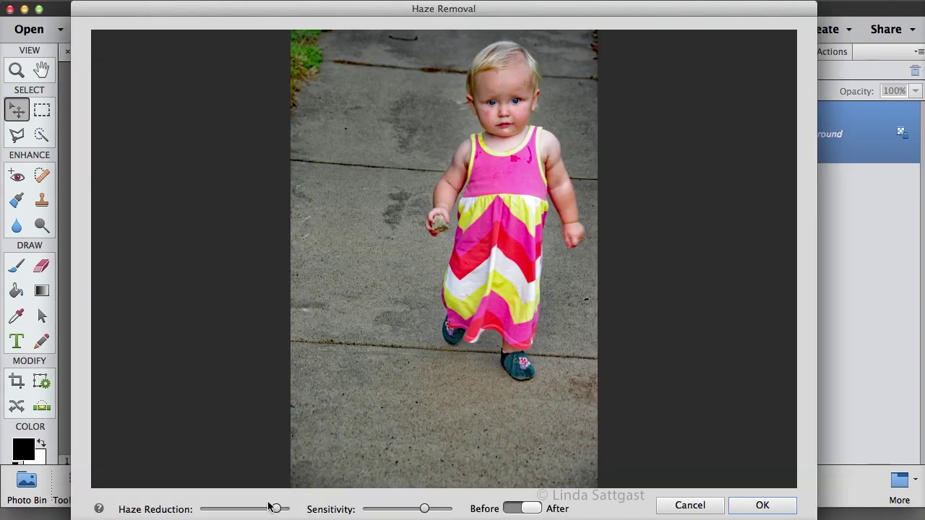
{"action": "mouse_move", "coordinate": [276, 509]}
{"action": "left_mouse_down"}
{"action": "mouse_move", "coordinate": [250, 508]}
{"action": "mouse_move", "coordinate": [260, 509]}
{"action": "left_mouse_up"}
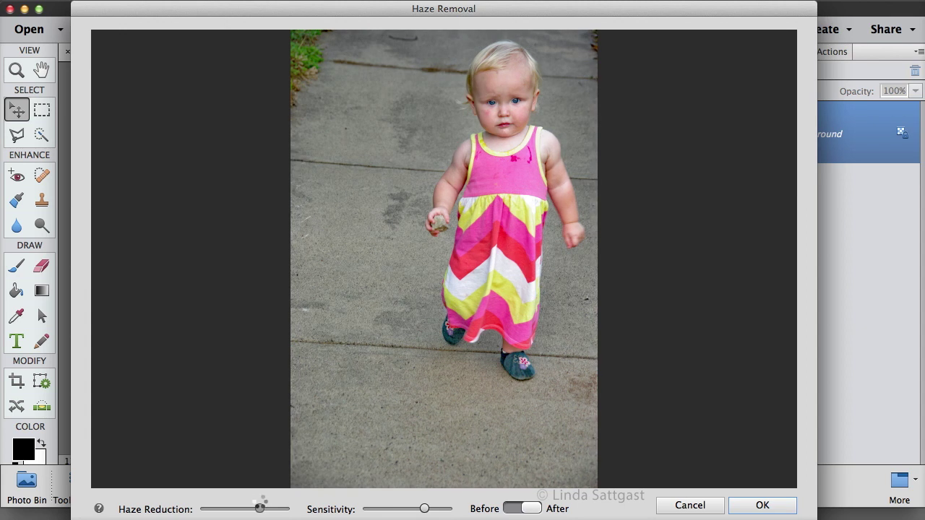
{"action": "left_click", "coordinate": [760, 508]}
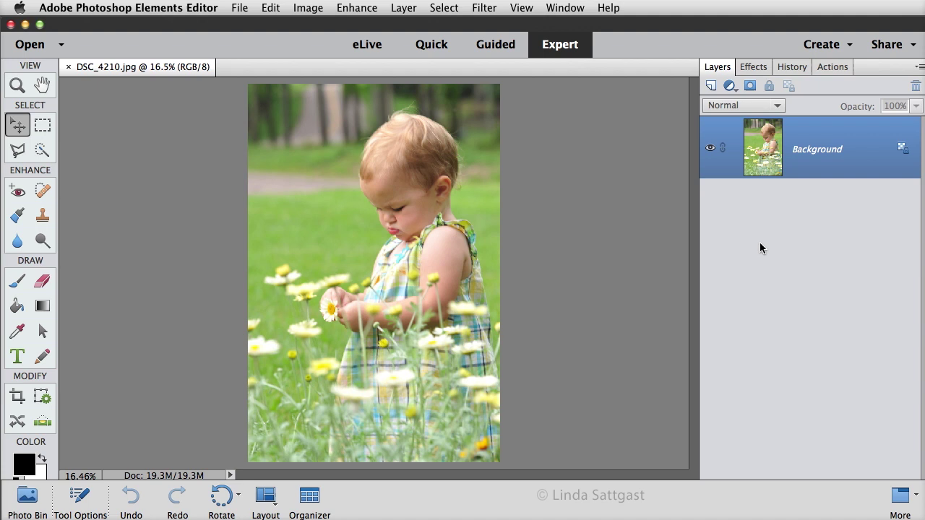
Zoom the daisy photo to 33.33% and pan to the girl's head
{"action": "key", "text": "super+equal"}
{"action": "key", "text": "super+equal"}
{"action": "key", "text": "super+equal"}
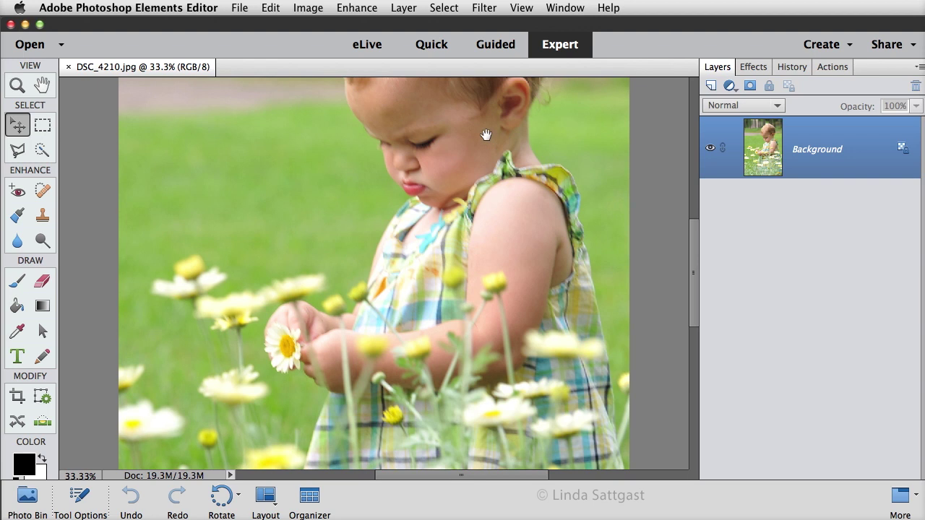
{"action": "left_click_drag", "start_coordinate": [487, 138], "coordinate": [473, 244]}
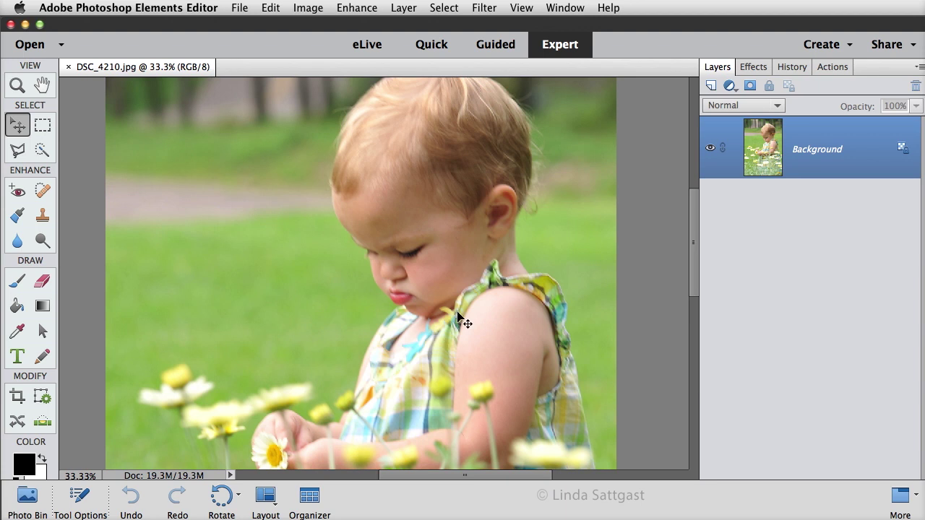
{"action": "left_click", "coordinate": [367, 10]}
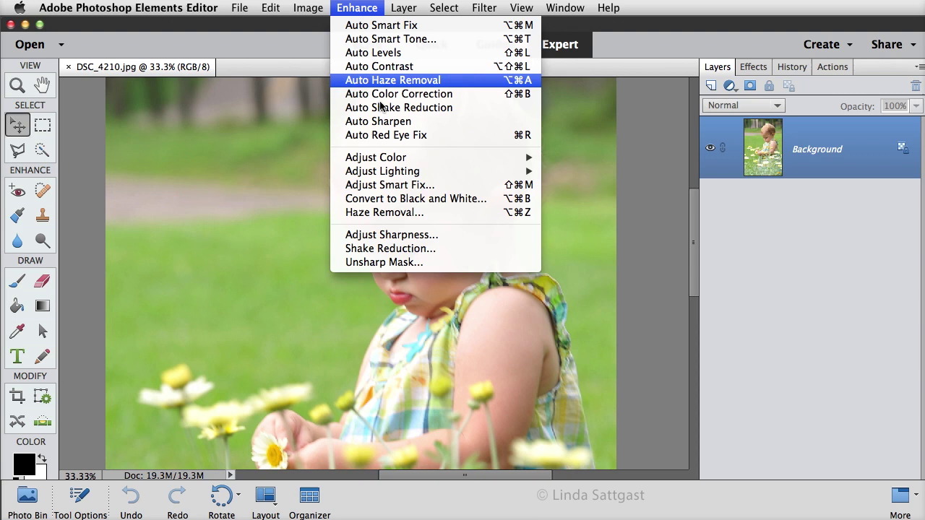
Apply Shake Reduction to the daisy photo using a shake region drawn over the girl's face
{"action": "left_click", "coordinate": [388, 249]}
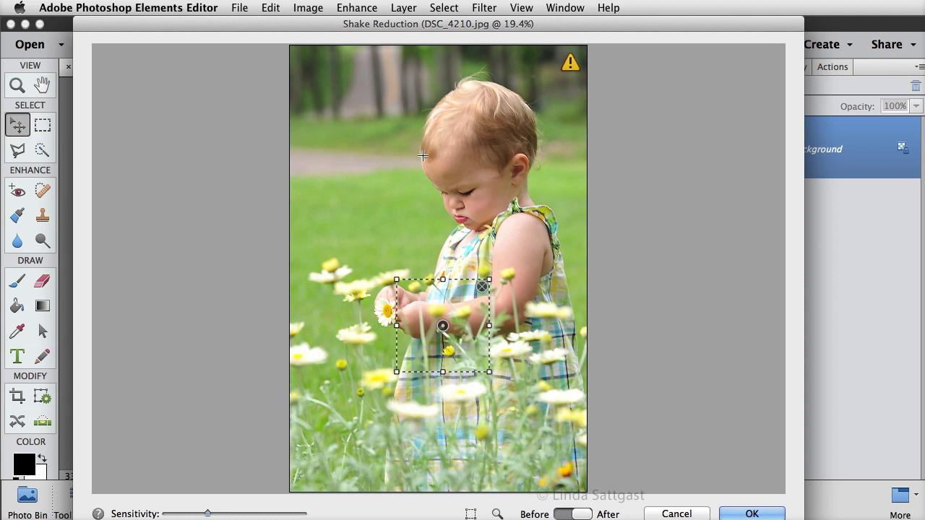
{"action": "left_click_drag", "start_coordinate": [421, 149], "coordinate": [521, 236]}
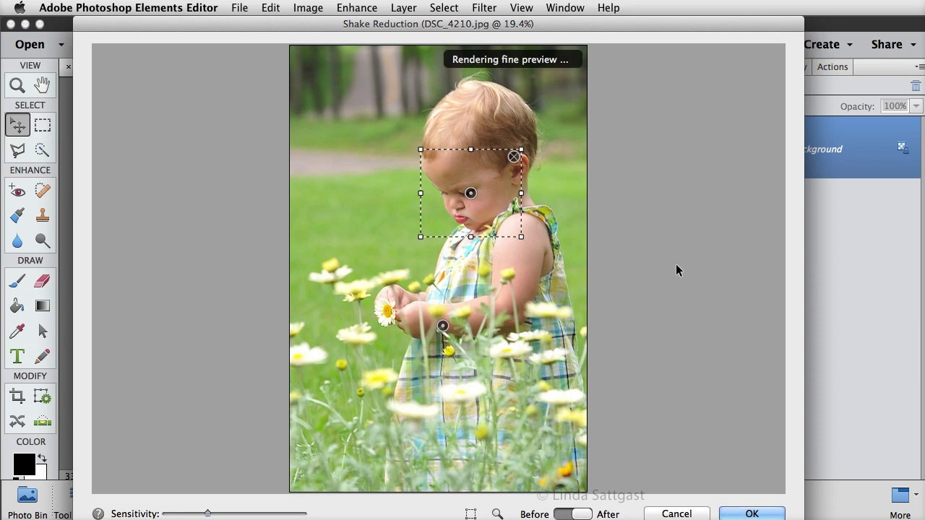
{"action": "left_click", "coordinate": [748, 514]}
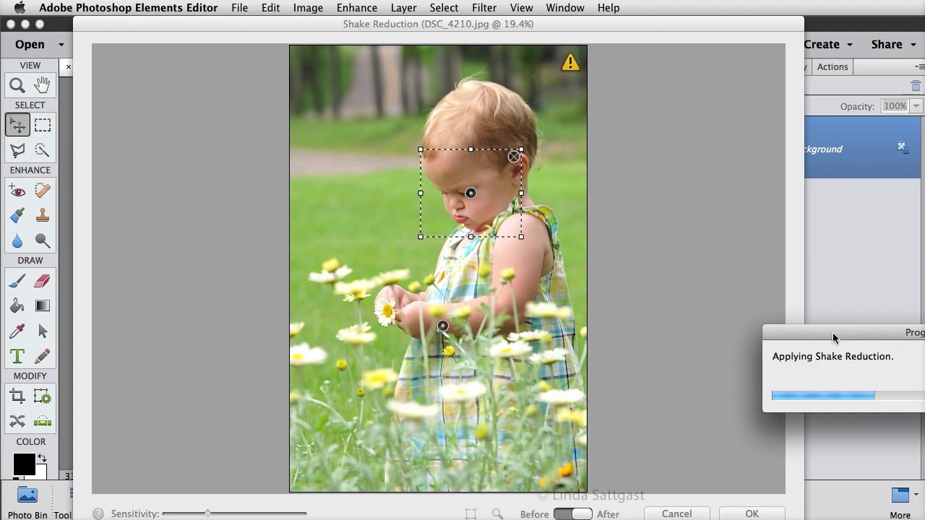
{"action": "left_click_drag", "start_coordinate": [832, 333], "coordinate": [657, 306]}
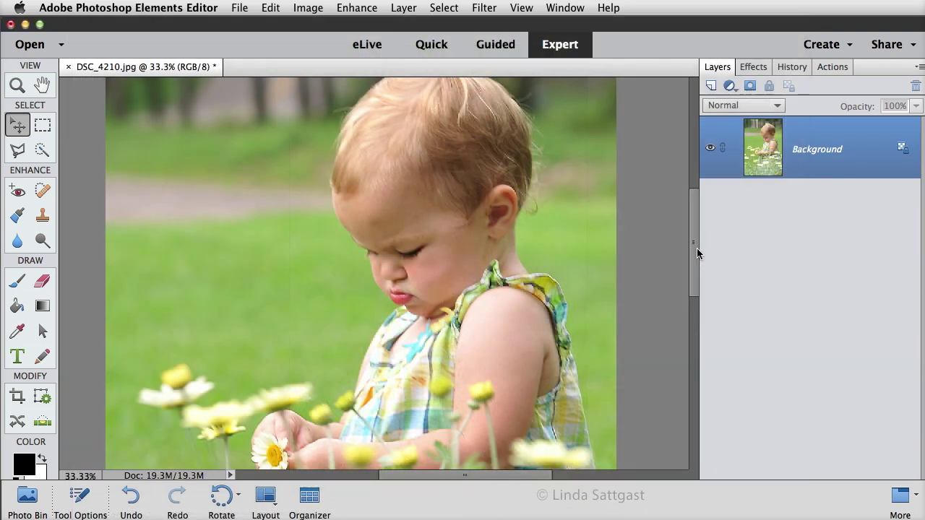
At 50% zoom, use the History panel to compare the original with the shake-reduced version, keeping it
{"action": "key", "text": "super+equal"}
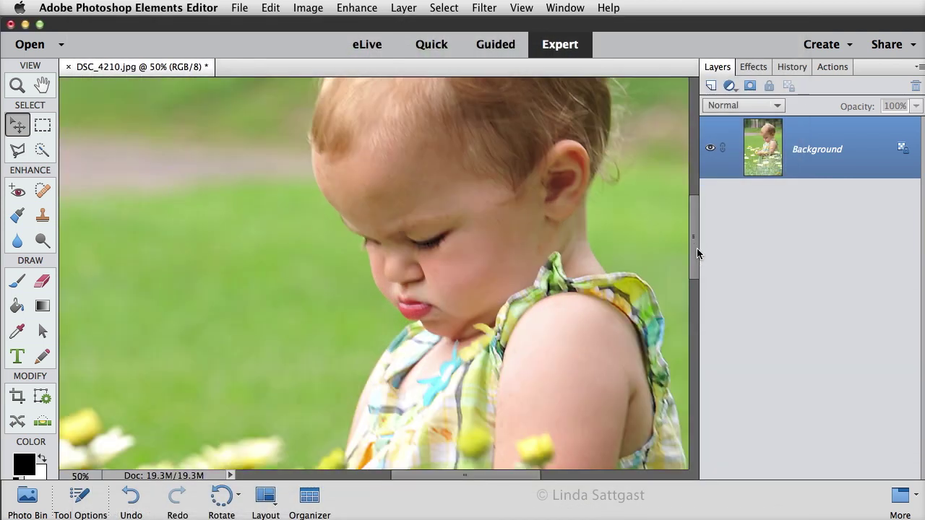
{"action": "left_click", "coordinate": [792, 68]}
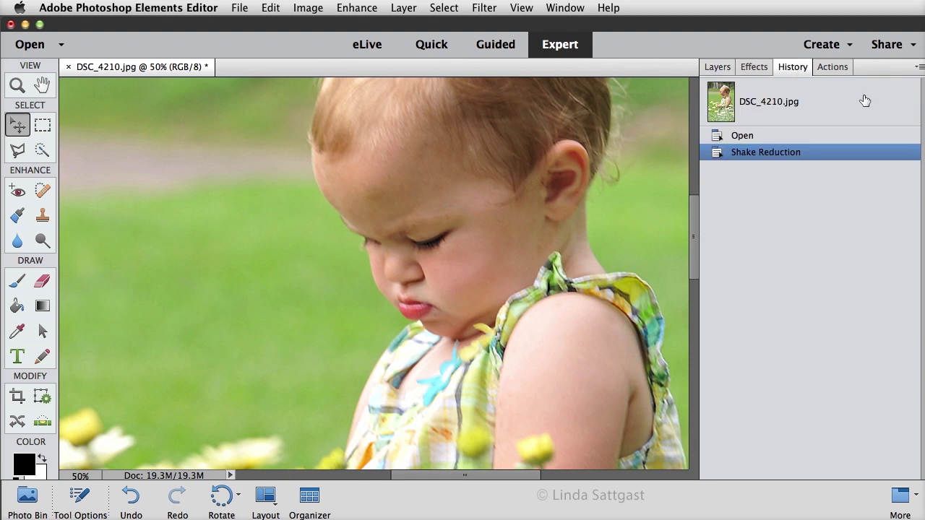
{"action": "left_click", "coordinate": [752, 140]}
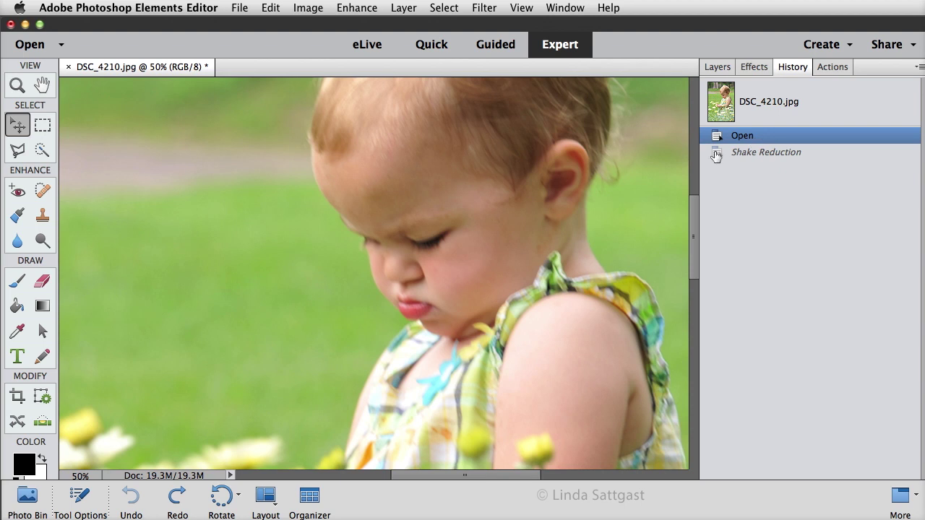
{"action": "left_click", "coordinate": [762, 153]}
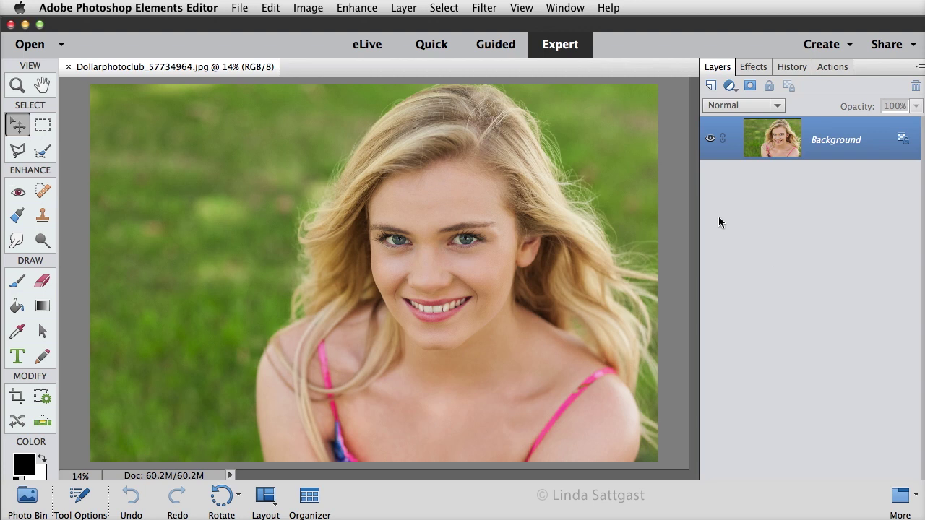
In Quick mode, apply the Smart Looks effect to the blonde woman's portrait
{"action": "left_click", "coordinate": [437, 45]}
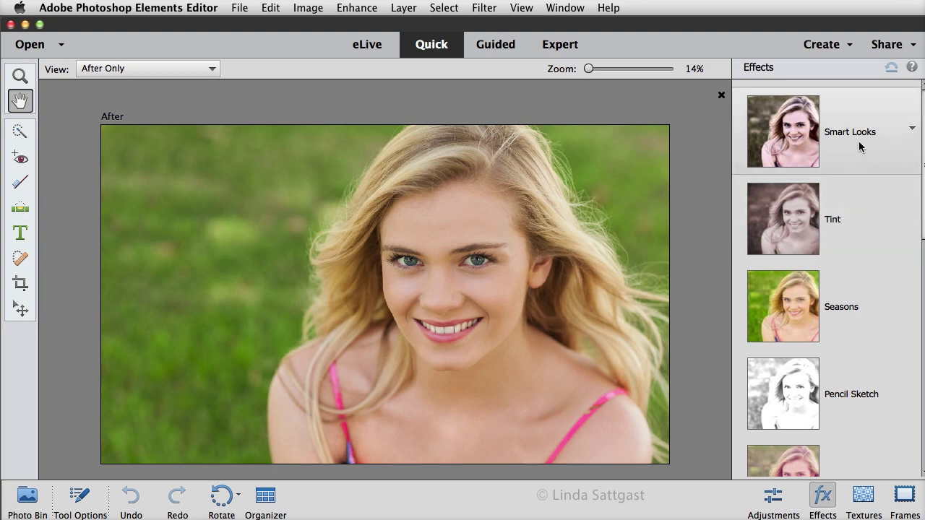
{"action": "left_click", "coordinate": [784, 135]}
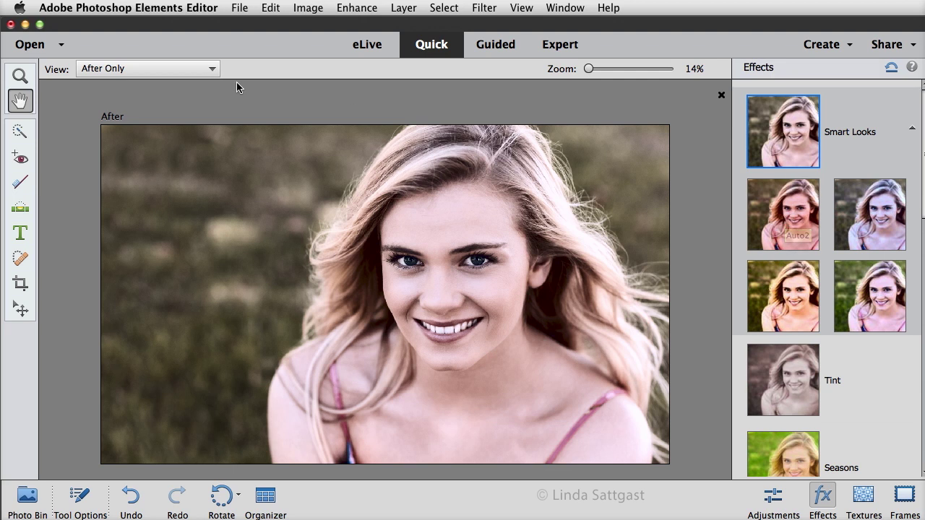
Show the portrait Before & After horizontally and try Smart Looks variations, ending on the first
{"action": "left_click", "coordinate": [211, 66]}
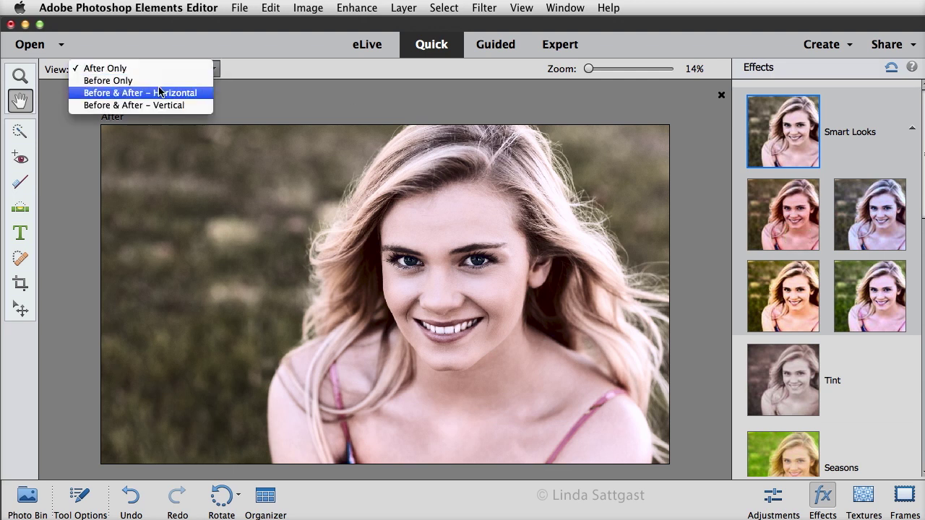
{"action": "key", "text": "Escape"}
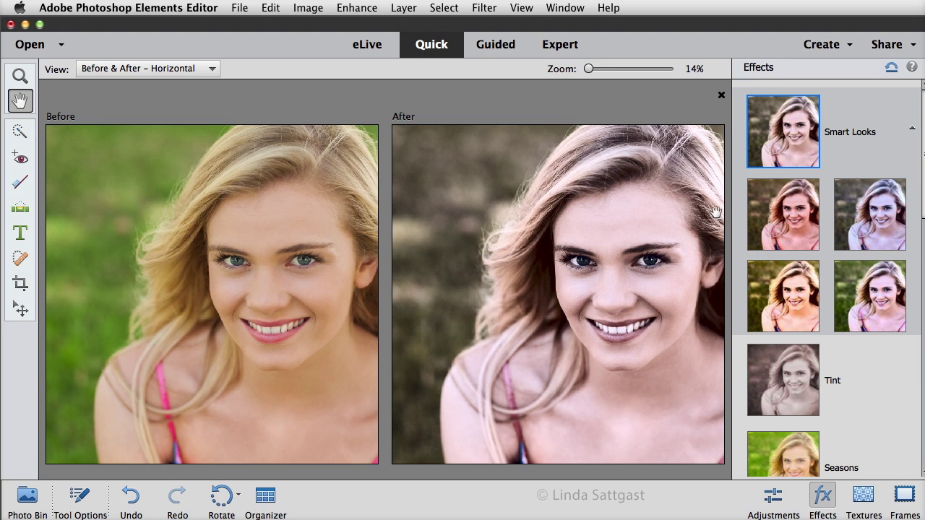
{"action": "left_click", "coordinate": [797, 294]}
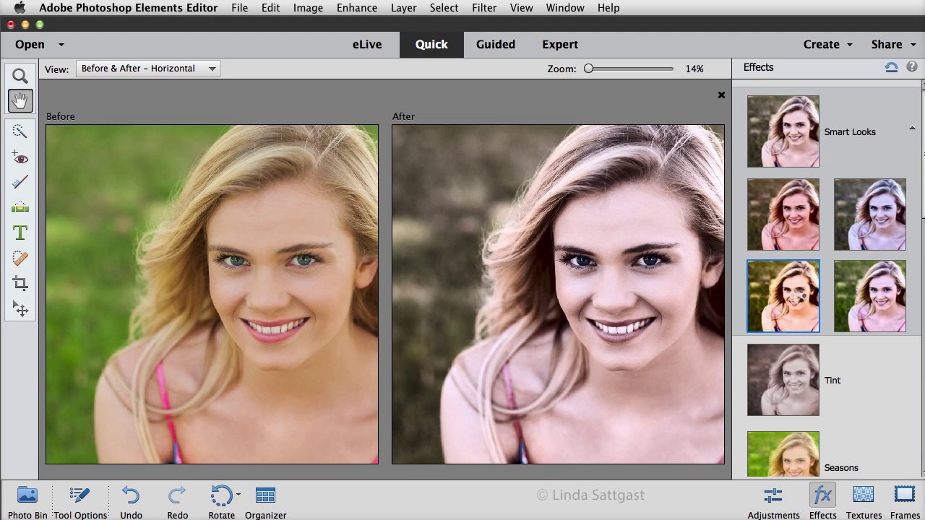
{"action": "left_click", "coordinate": [874, 295]}
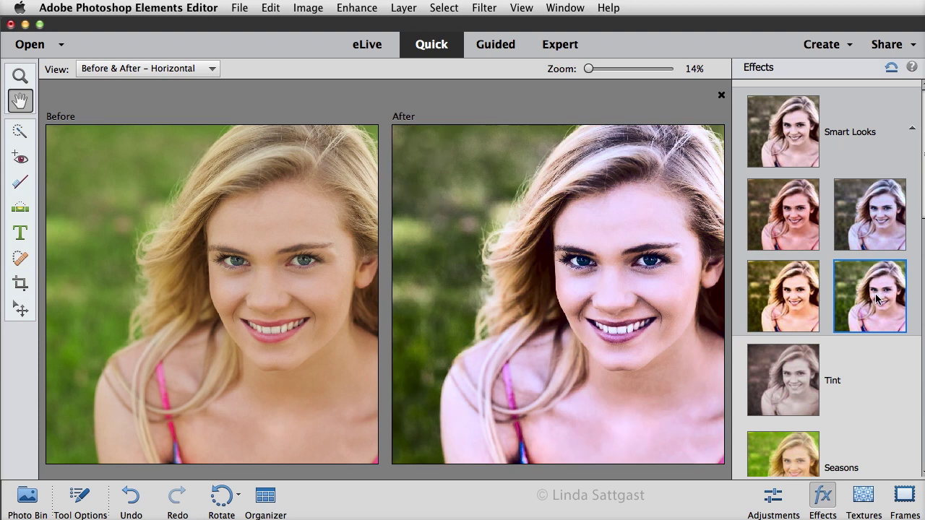
{"action": "left_click", "coordinate": [779, 138]}
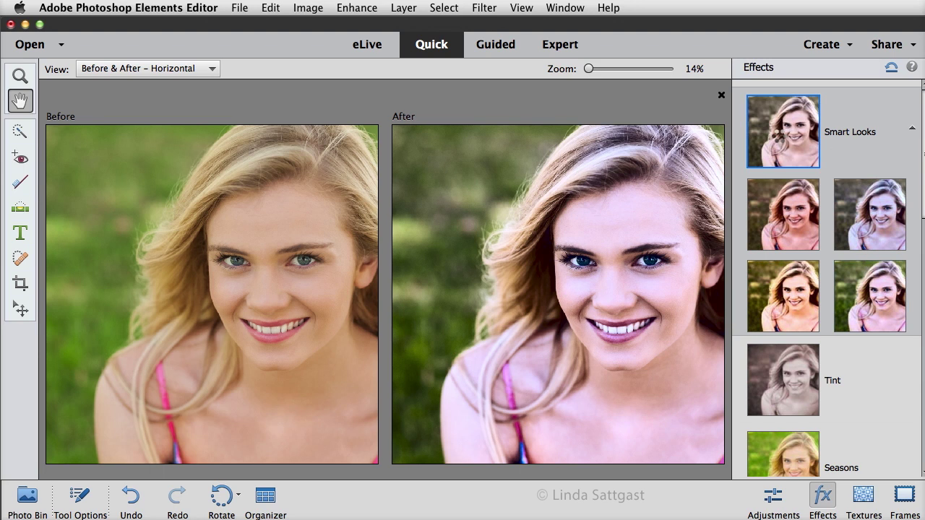